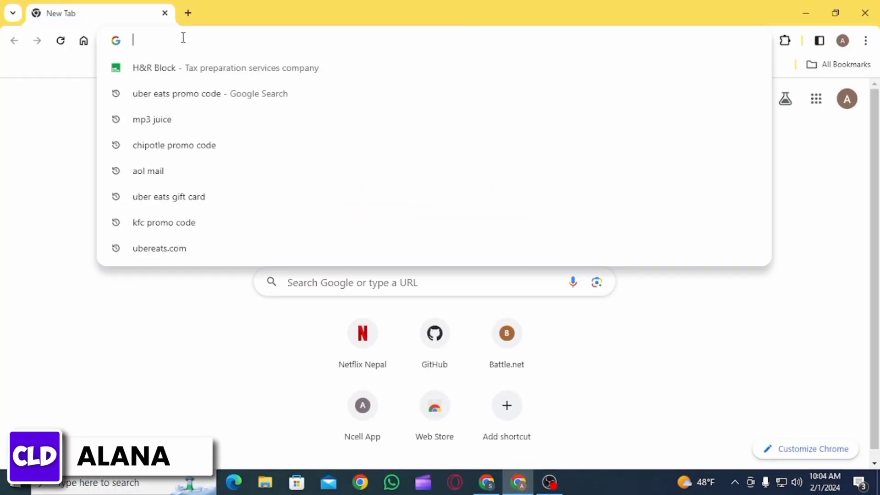
type("https://www.hrblock.com/")
key("Return")
left_click(183, 39)
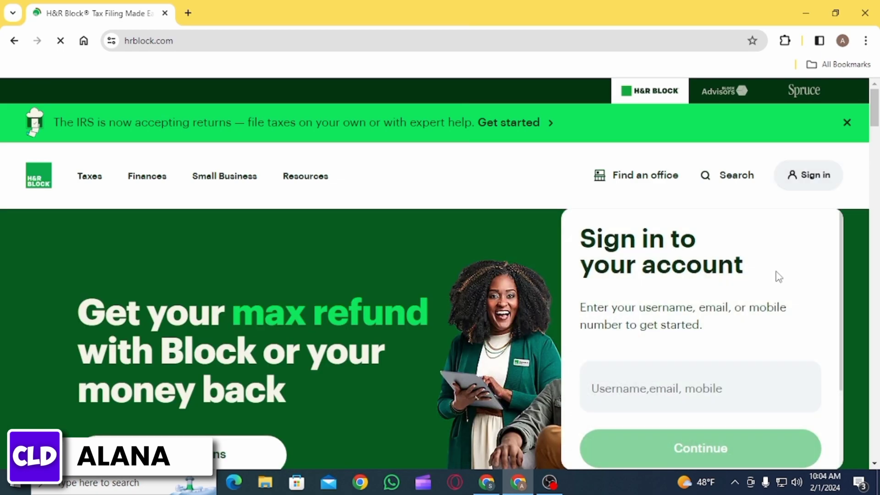
scroll(776, 275, "down", 2)
Fill the sign-in username with the saved email, then choose Create Account instead.
left_click(702, 277)
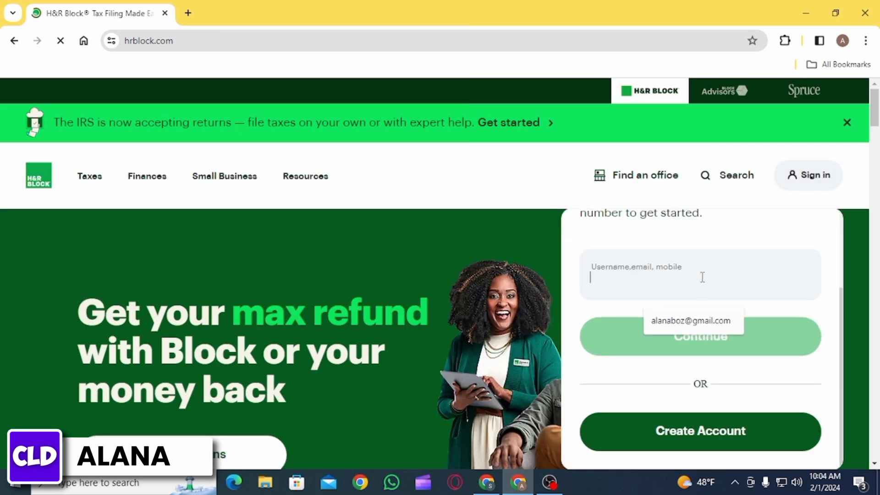
left_click(707, 319)
left_click_drag(722, 267, 580, 281)
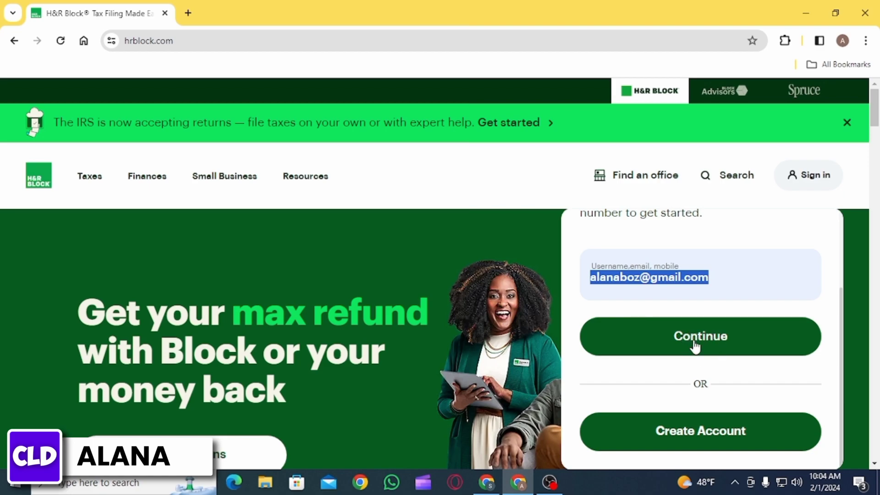
scroll(825, 361, "down", 1)
left_click(695, 412)
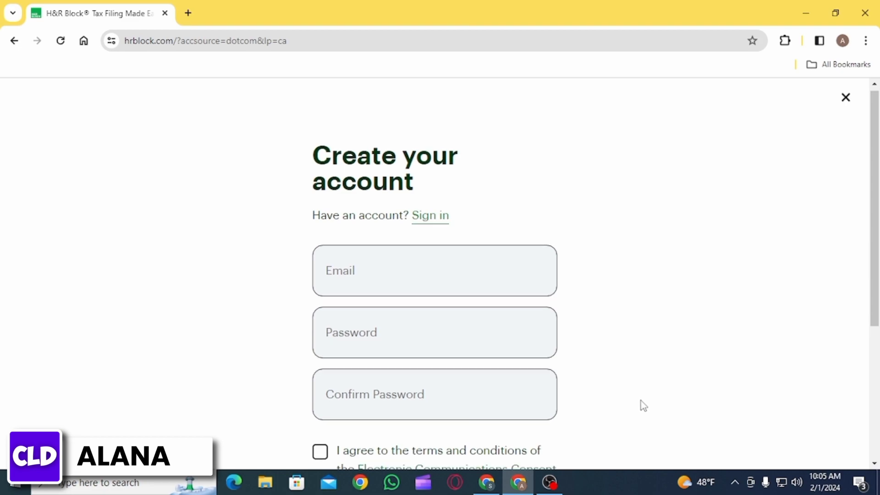
scroll(636, 400, "down", 2)
scroll(640, 404, "down", 1)
scroll(642, 406, "up", 1)
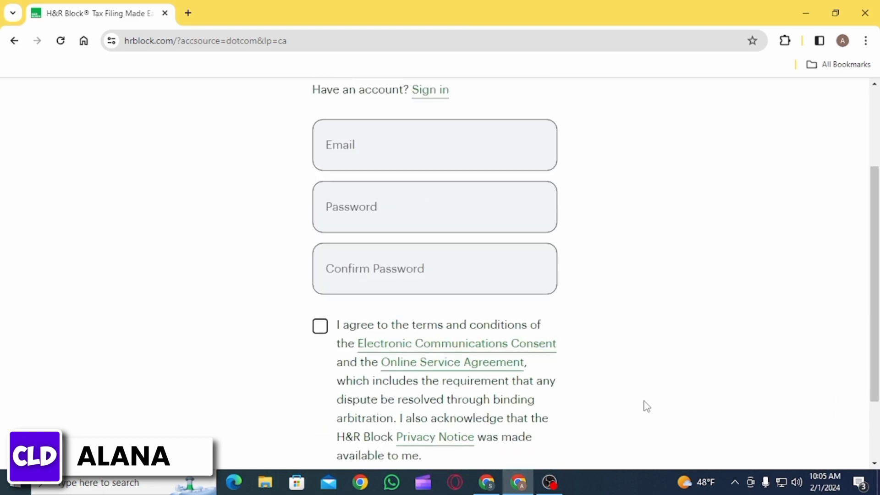
scroll(544, 269, "up", 2)
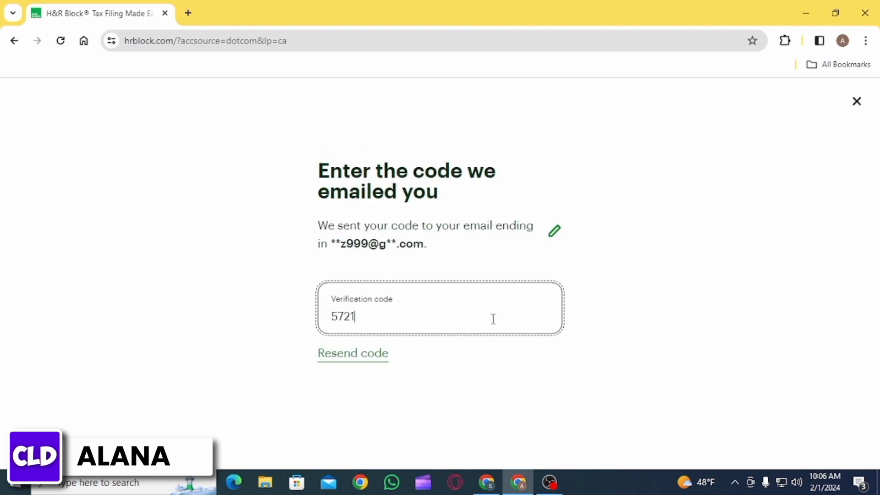
type("4")
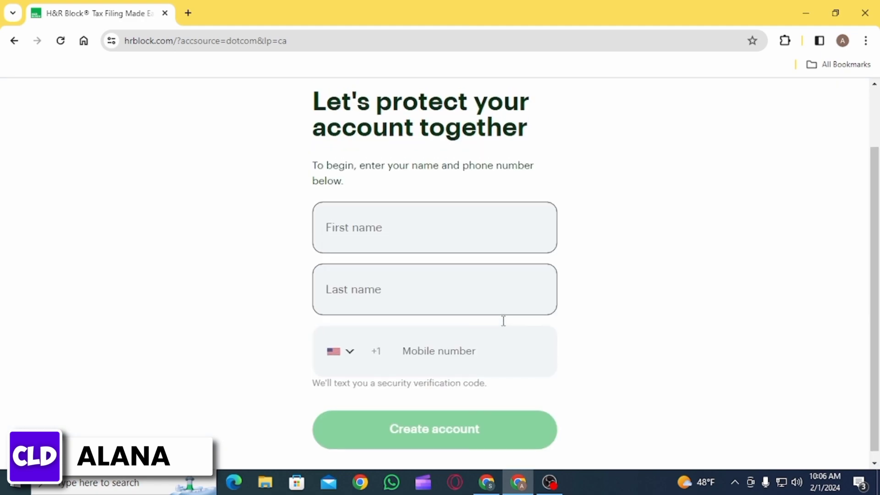
scroll(539, 279, "down", 1)
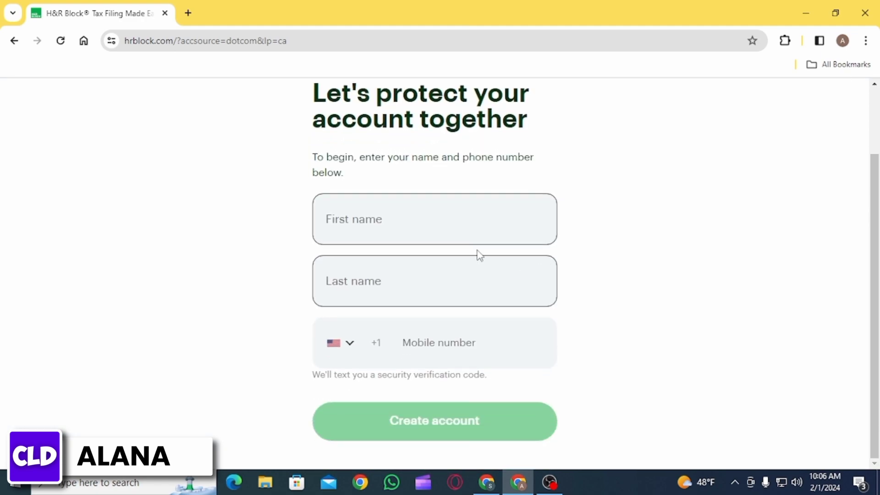
Move through the First name, Last name and Mobile number fields without completing setup.
left_click(396, 232)
left_click(408, 292)
left_click(464, 372)
scroll(662, 363, "down", 1)
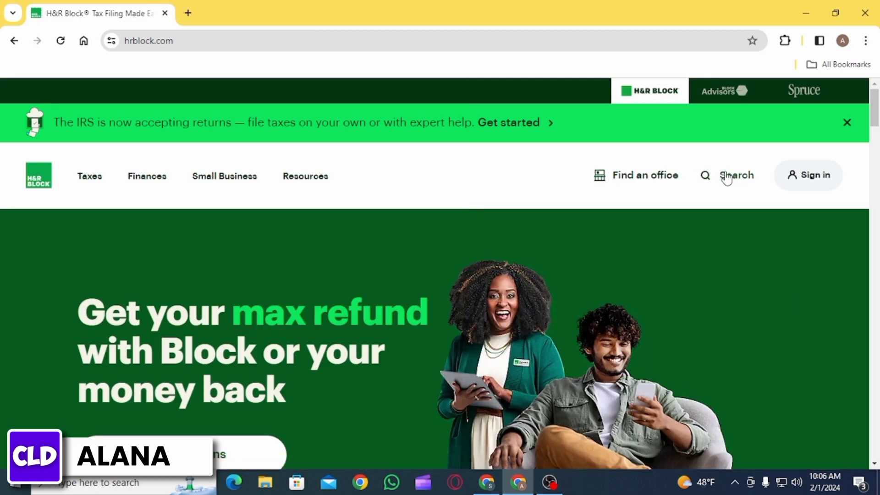
Search the site for 'form 1098' via the suggestion for 1098.
left_click(728, 181)
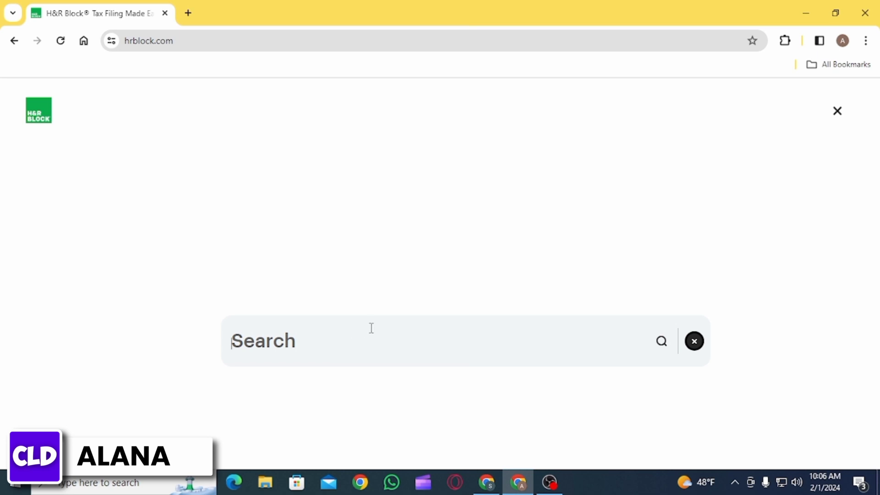
type("1098")
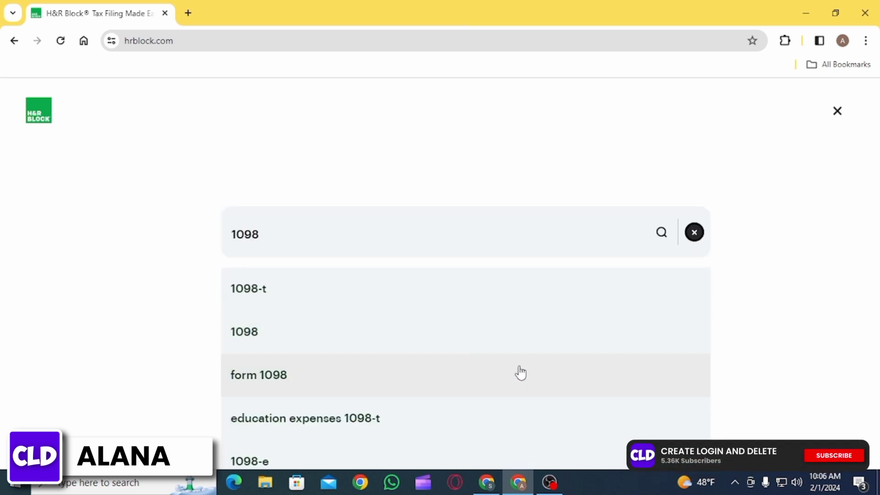
left_click(283, 380)
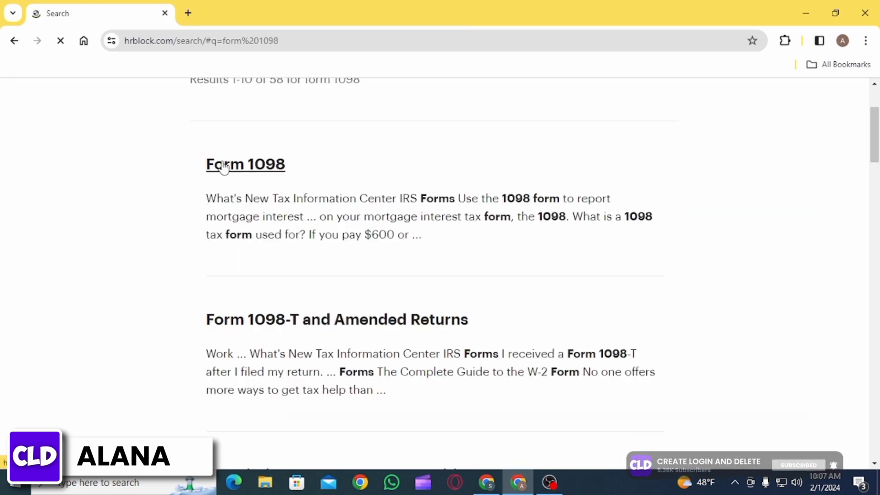
Open the Form 1098 result and read down to 'What does the 1098 show?'.
left_click(224, 166)
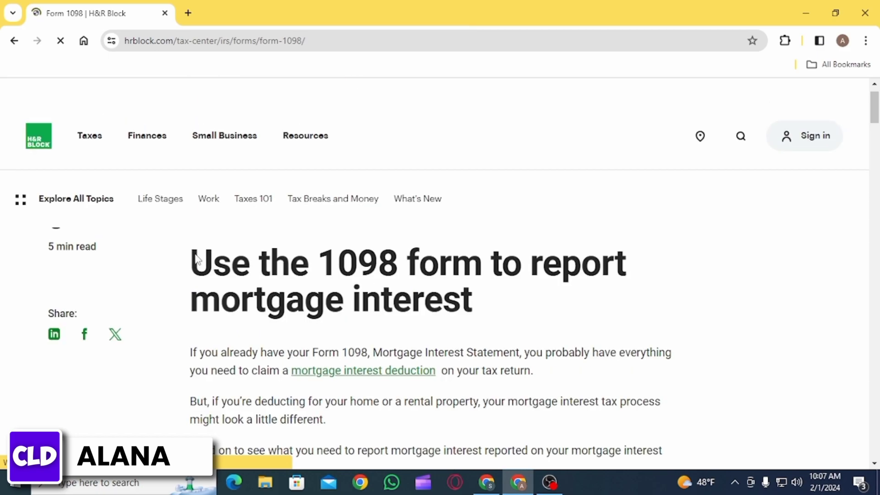
left_click_drag(196, 260, 526, 312)
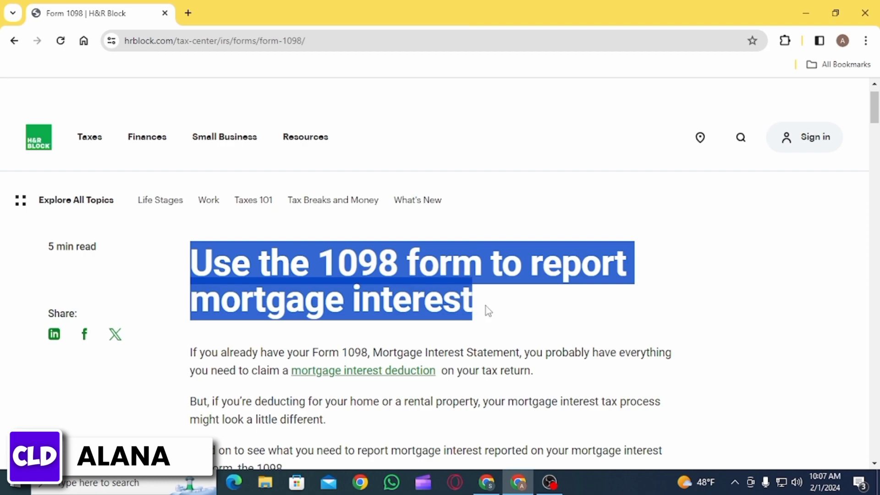
left_click(576, 330)
scroll(577, 328, "down", 1)
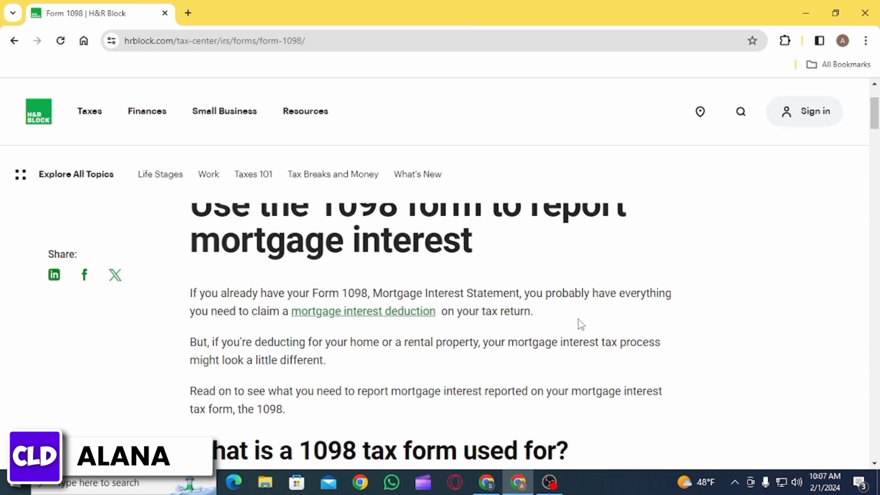
scroll(578, 320, "down", 1)
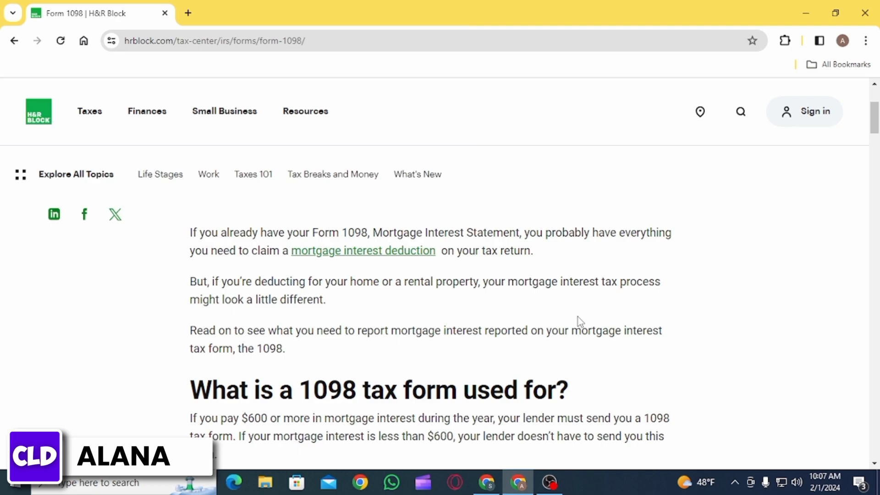
scroll(578, 321, "down", 1)
scroll(582, 327, "down", 1)
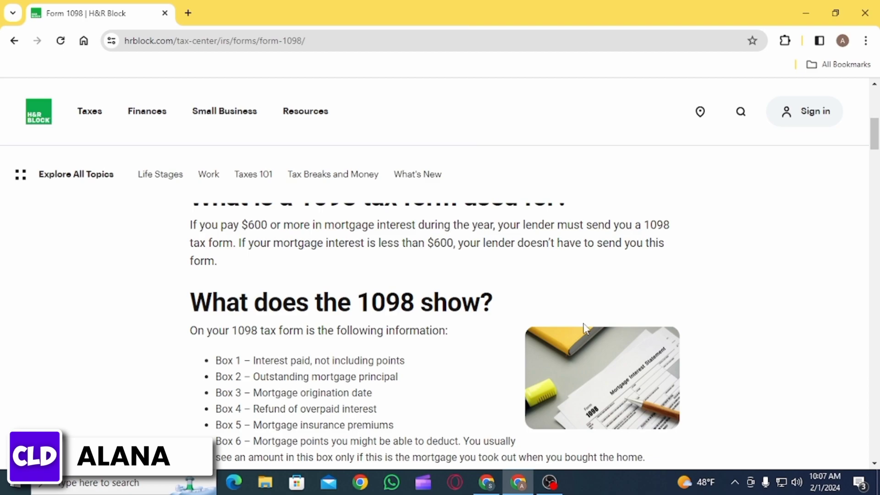
scroll(585, 329, "up", 1)
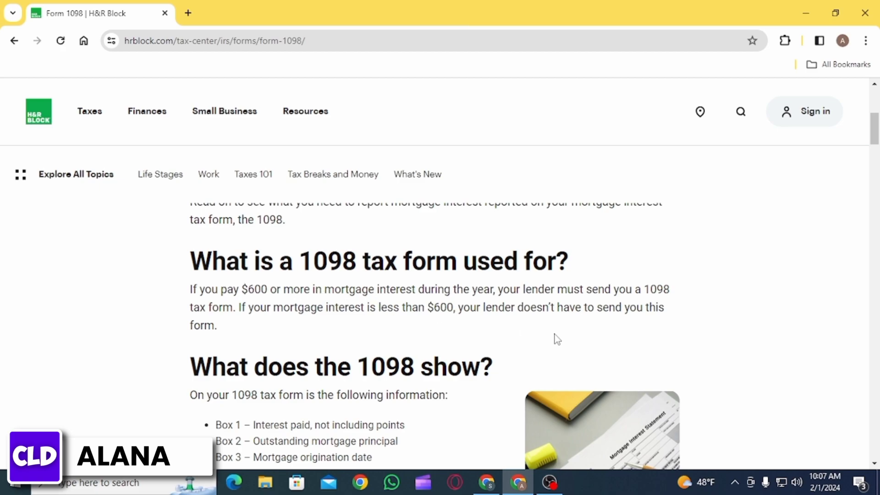
scroll(563, 340, "down", 3)
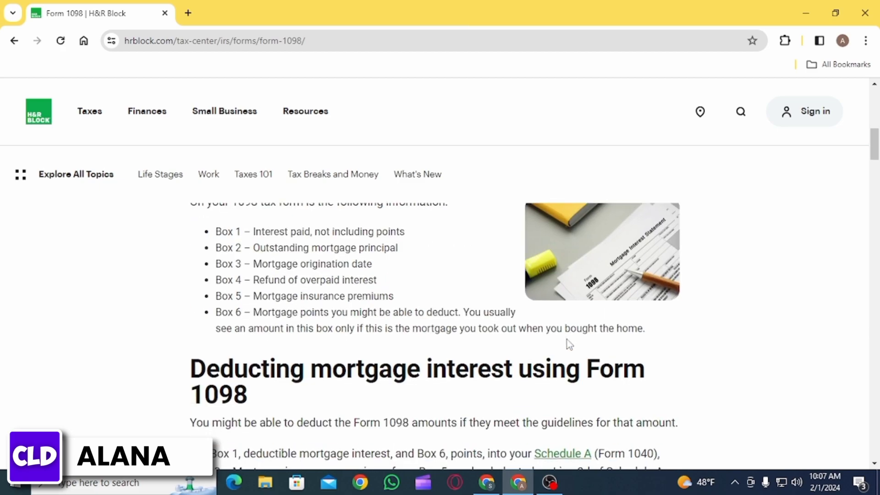
scroll(568, 344, "up", 2)
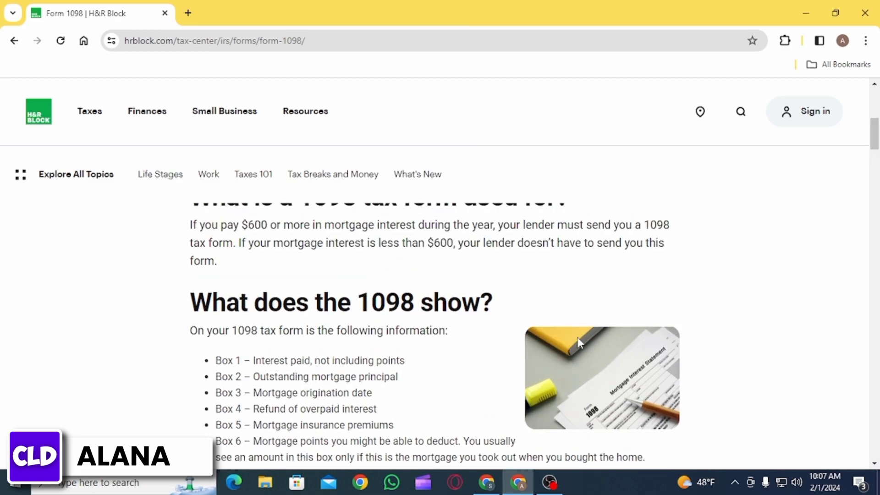
scroll(591, 344, "down", 1)
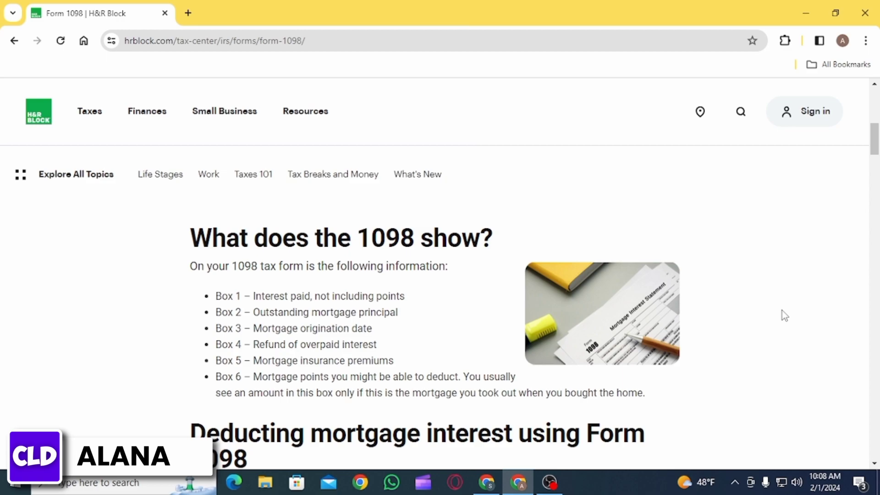
scroll(782, 314, "down", 1)
scroll(764, 317, "down", 3)
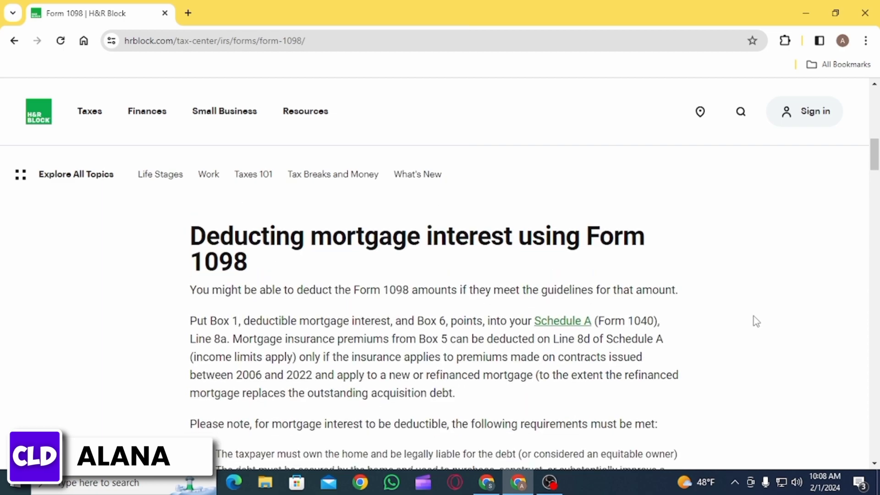
scroll(755, 320, "down", 2)
scroll(755, 322, "down", 1)
scroll(755, 322, "down", 1)
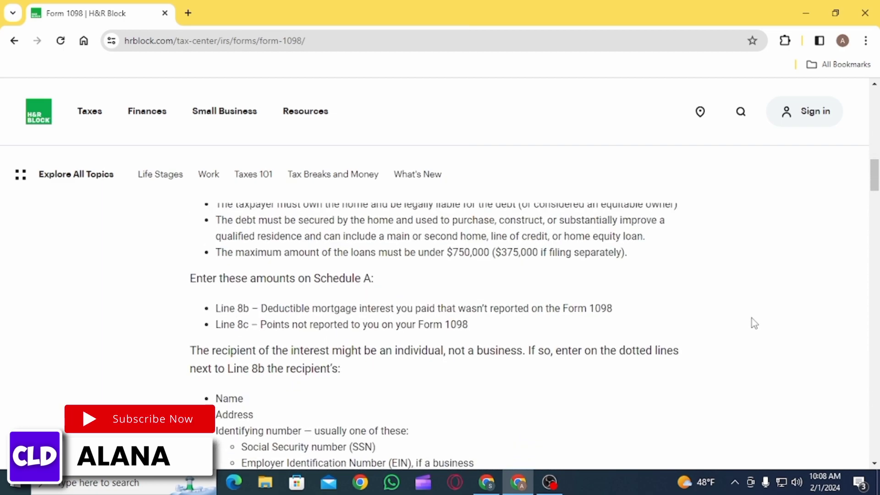
scroll(754, 324, "up", 5)
scroll(752, 318, "up", 1)
scroll(751, 318, "down", 1)
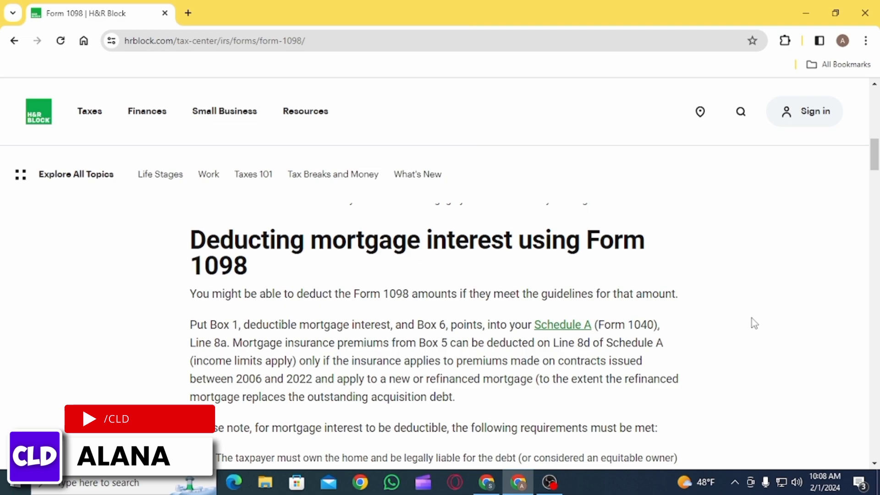
scroll(751, 319, "down", 1)
scroll(752, 318, "down", 4)
scroll(752, 319, "down", 3)
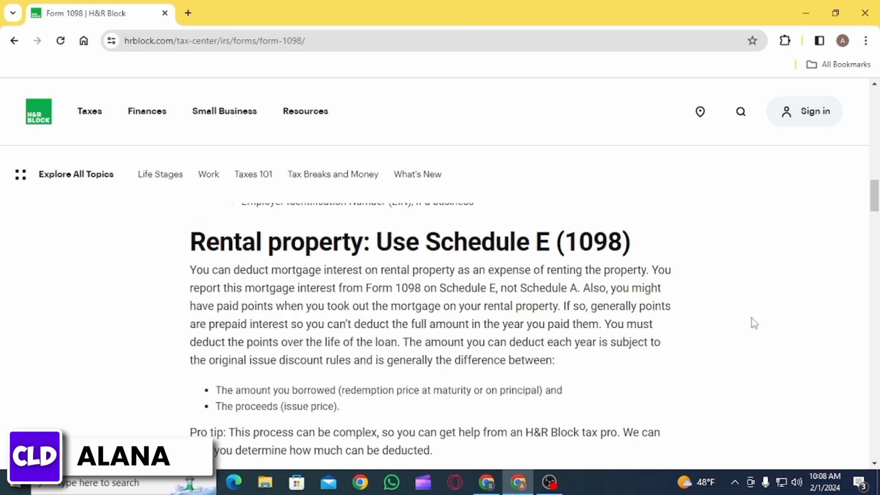
scroll(752, 322, "down", 3)
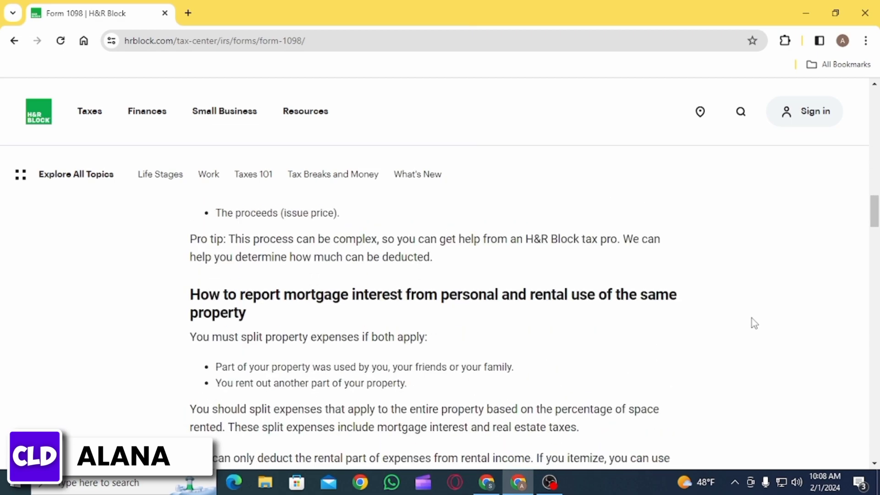
scroll(752, 319, "down", 1)
scroll(752, 319, "down", 2)
scroll(752, 319, "down", 2)
scroll(752, 320, "down", 1)
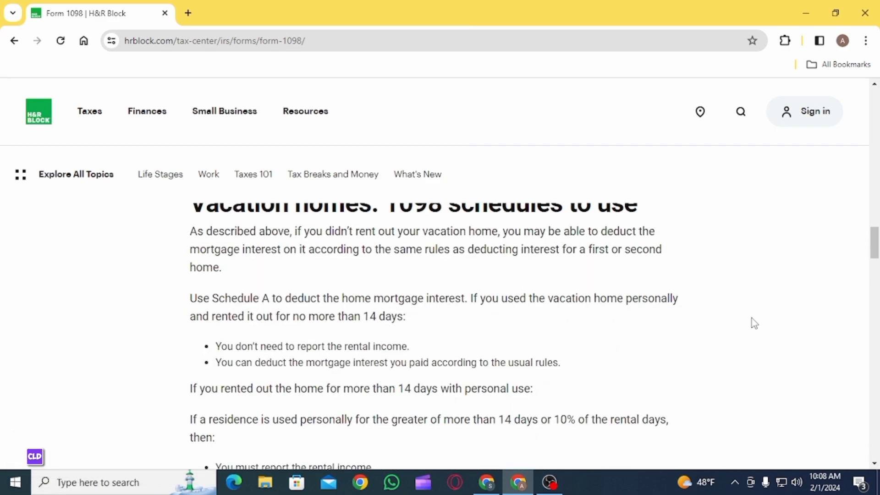